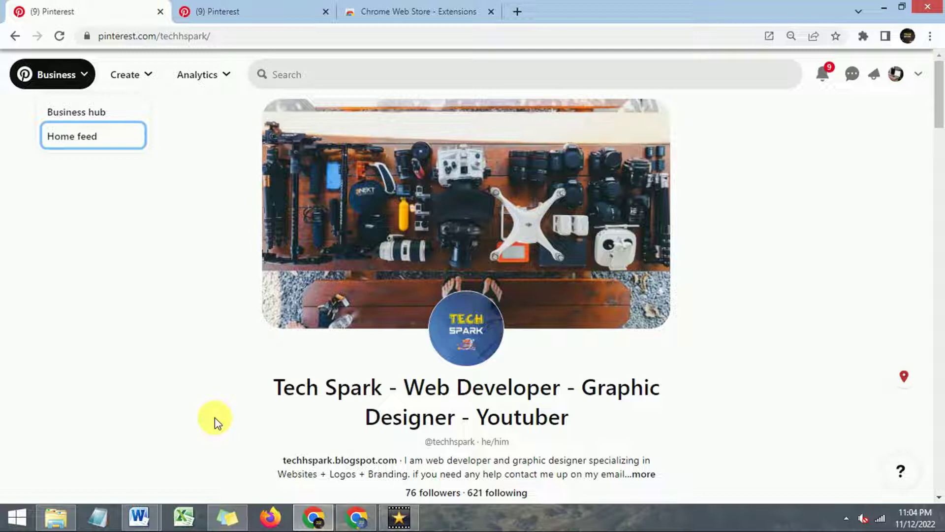
Step: Browse the Pinterest home feed and check the options offered for the "Fold Up Bicycle for Travel?" pin
{"action": "left_click", "coordinate": [310, 9]}
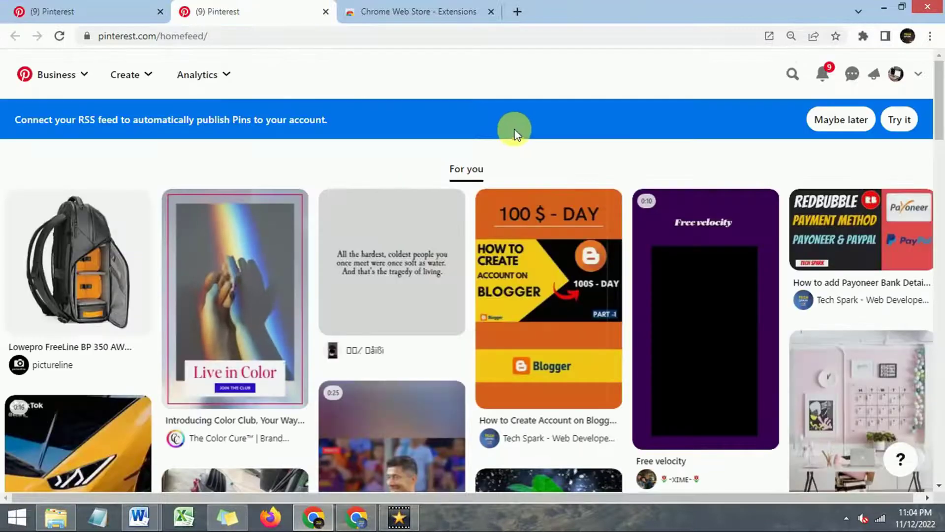
{"action": "scroll", "coordinate": [940, 138], "scroll_direction": "down", "scroll_amount": 3}
{"action": "scroll", "coordinate": [941, 130], "scroll_direction": "up", "scroll_amount": 3}
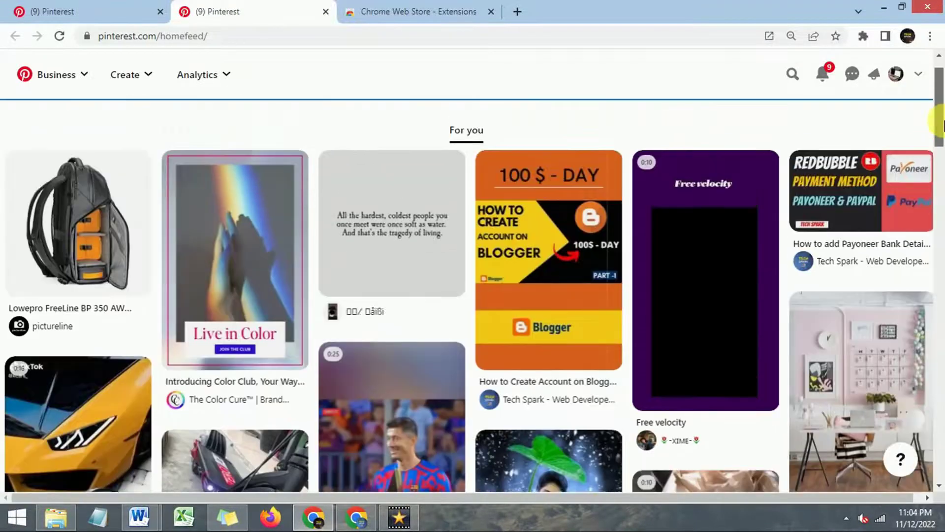
{"action": "left_click_drag", "start_coordinate": [943, 126], "coordinate": [942, 213]}
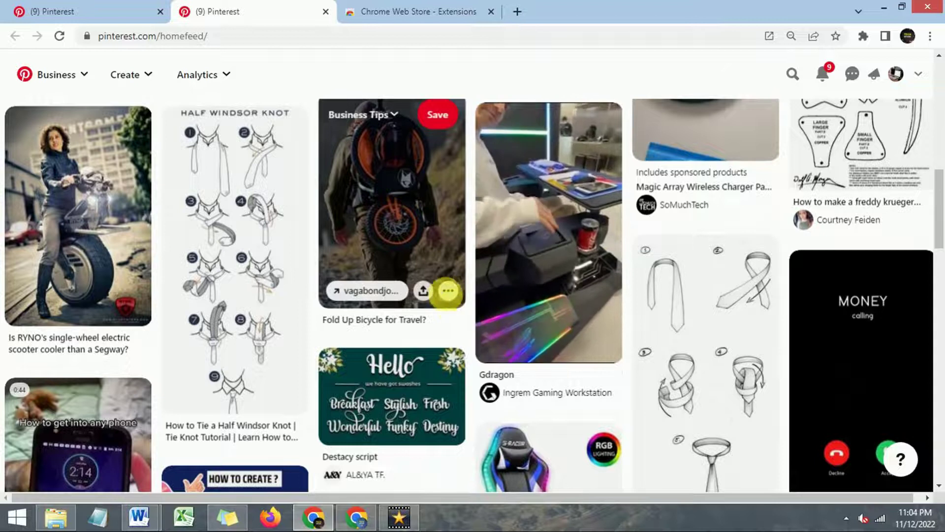
{"action": "left_click", "coordinate": [448, 292]}
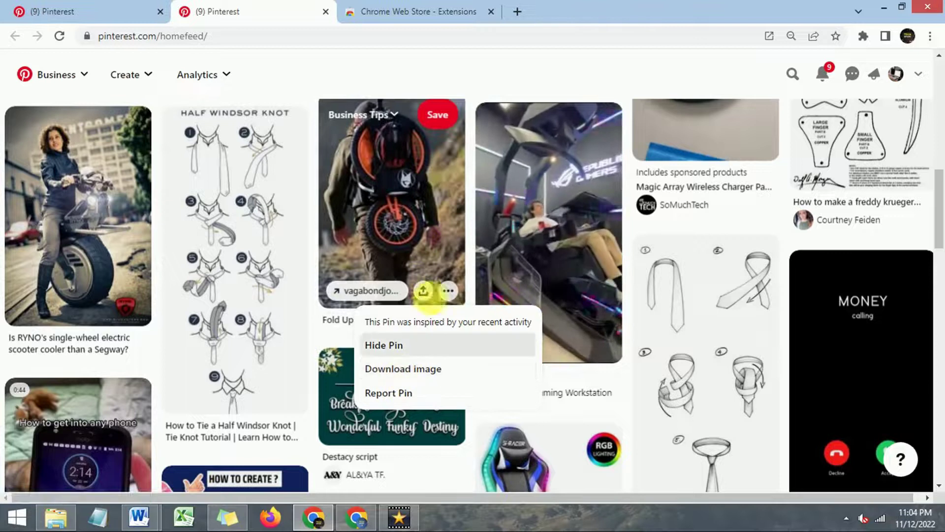
{"action": "left_click_drag", "start_coordinate": [937, 194], "coordinate": [941, 130]}
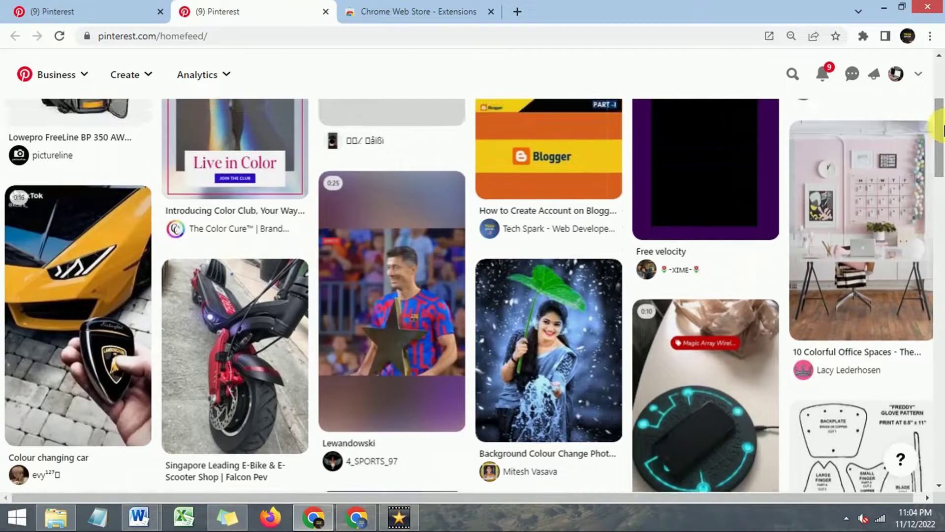
{"action": "left_click_drag", "start_coordinate": [942, 130], "coordinate": [942, 86]}
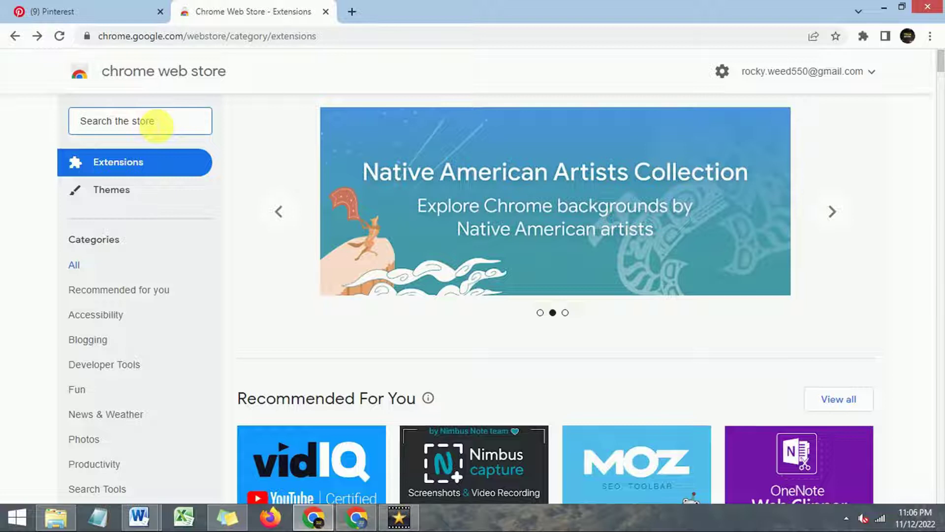
Step: Search the Chrome Web Store for "pindown" and add the PinDown extension to Chrome
{"action": "type", "text": "pindown"}
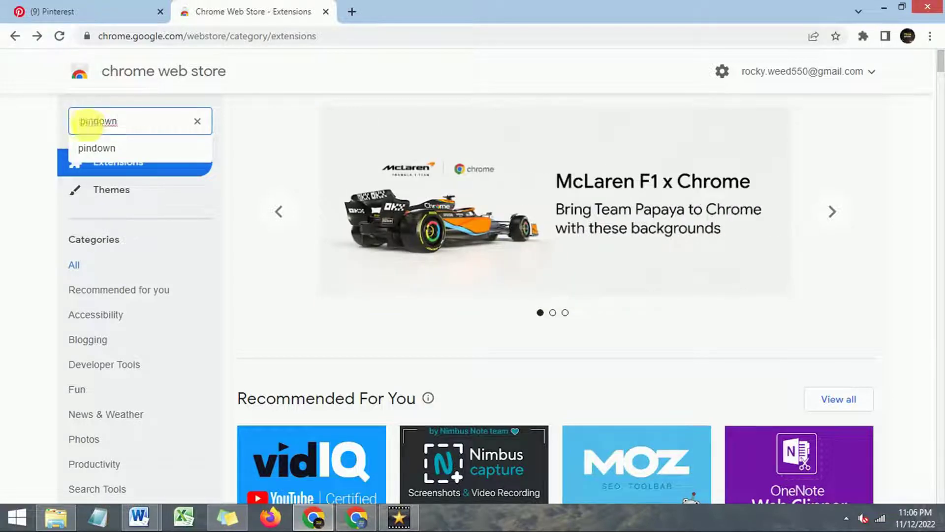
{"action": "left_click", "coordinate": [105, 151]}
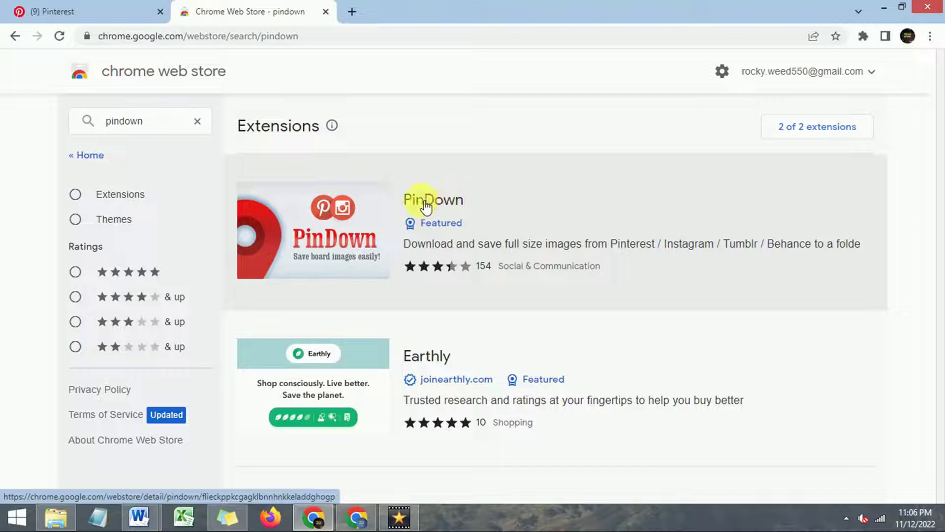
{"action": "left_click", "coordinate": [428, 207]}
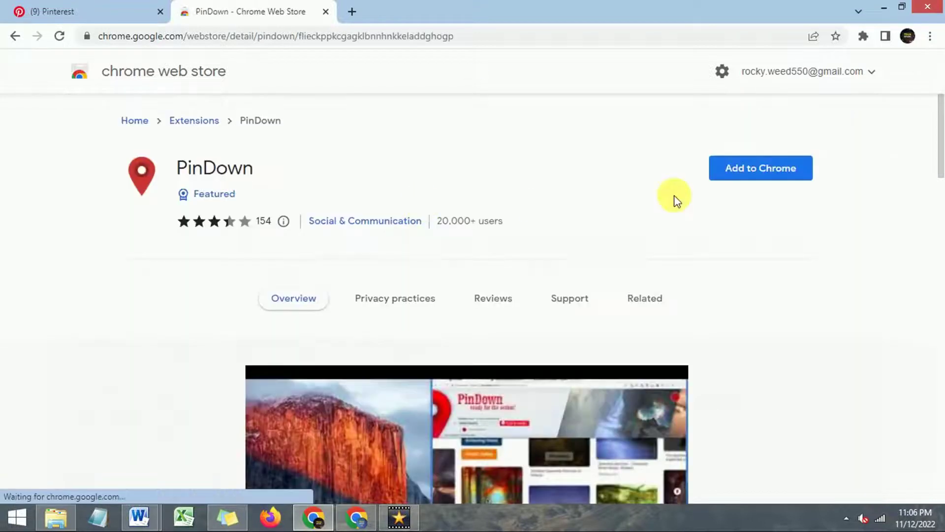
{"action": "left_click", "coordinate": [733, 180]}
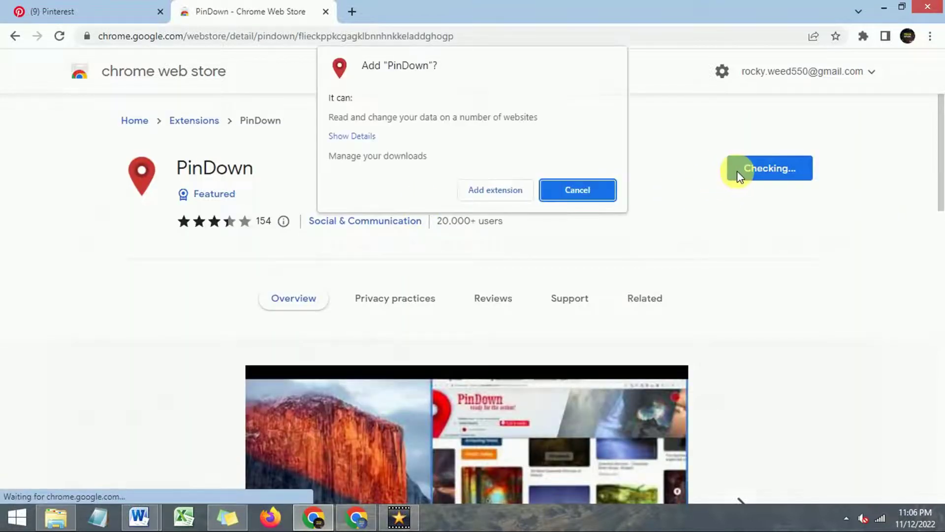
{"action": "left_click", "coordinate": [491, 193]}
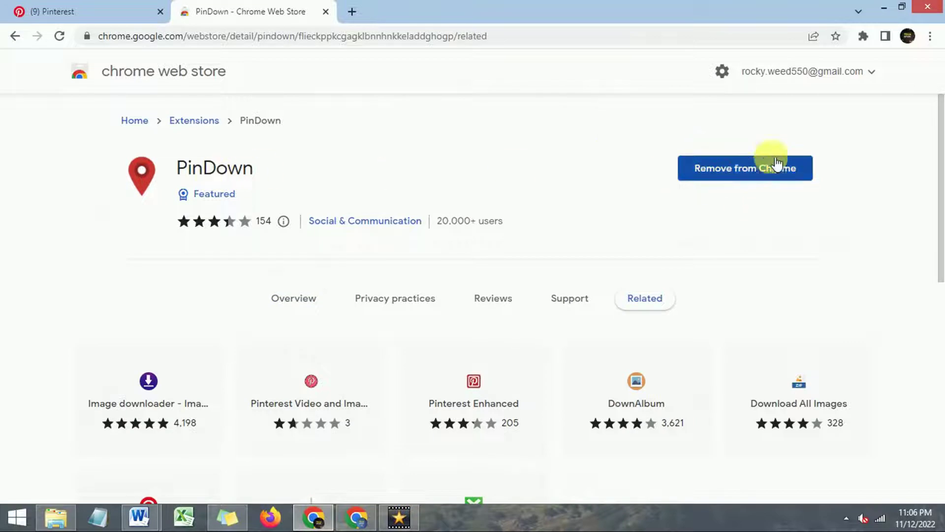
Step: Return to the Gaming Chair pin on Pinterest and open the options of the PinDown extension
{"action": "left_click", "coordinate": [863, 37]}
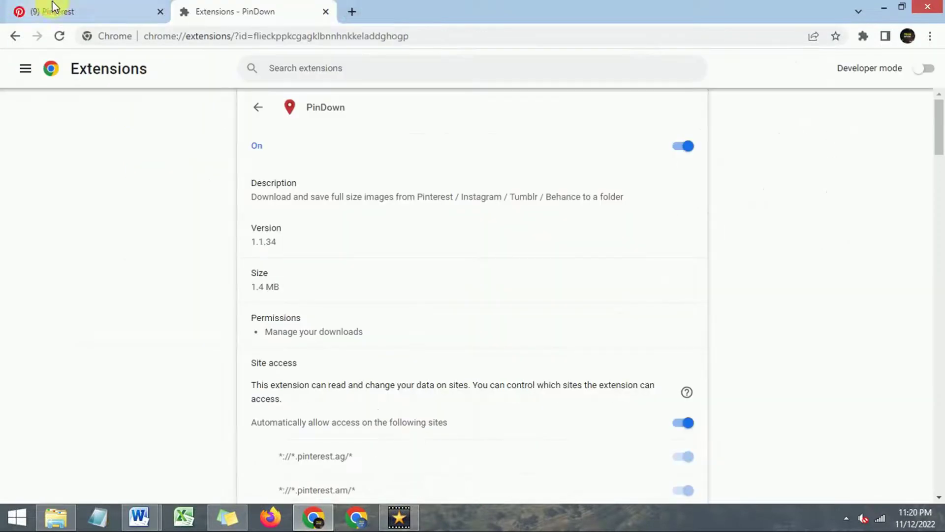
{"action": "left_click", "coordinate": [89, 7]}
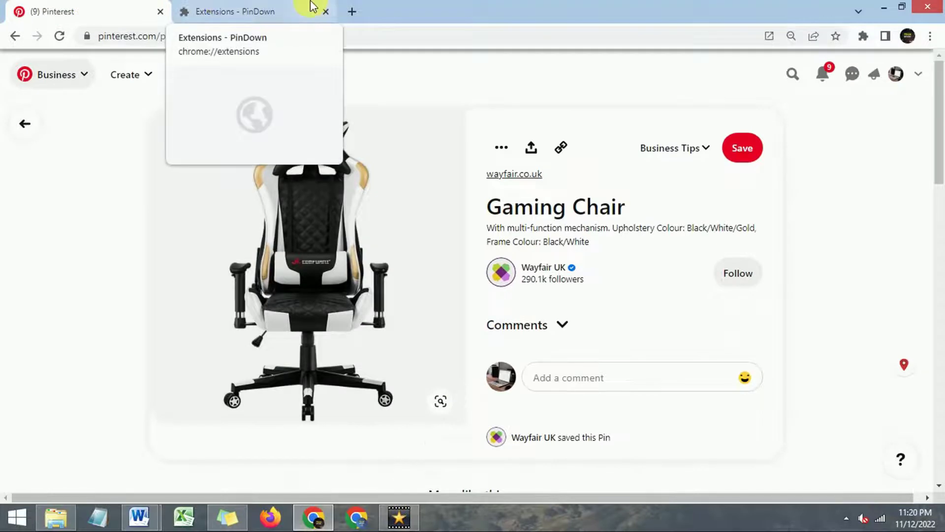
{"action": "left_click", "coordinate": [863, 36]}
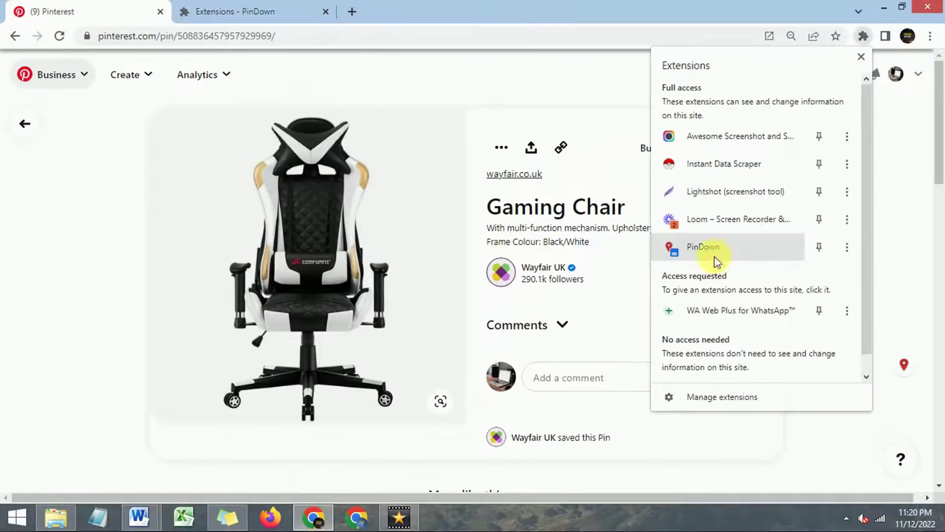
{"action": "left_click", "coordinate": [847, 251]}
{"action": "left_click", "coordinate": [820, 321]}
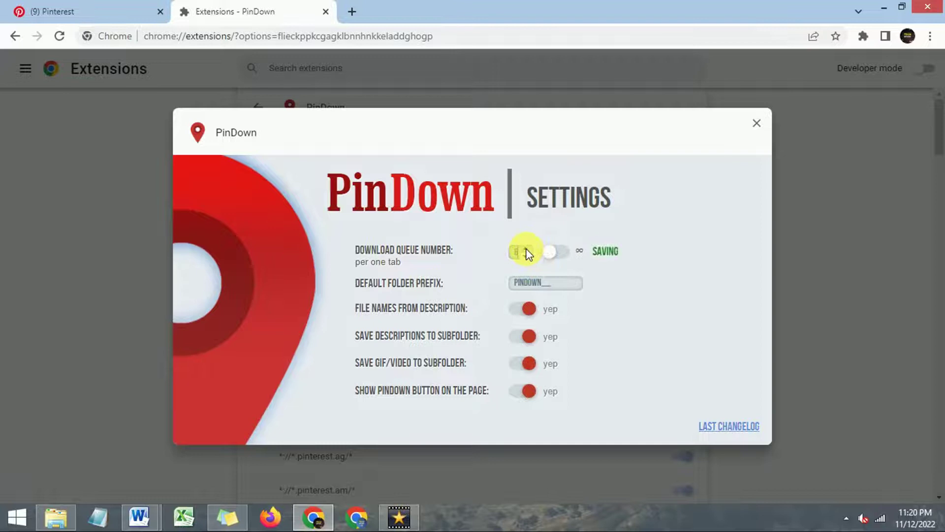
Step: Try raising the download queue number and switching the unlimited queue option on and off in the PinDown settings
{"action": "left_click", "coordinate": [526, 253]}
{"action": "left_click", "coordinate": [526, 253]}
{"action": "left_click", "coordinate": [526, 250]}
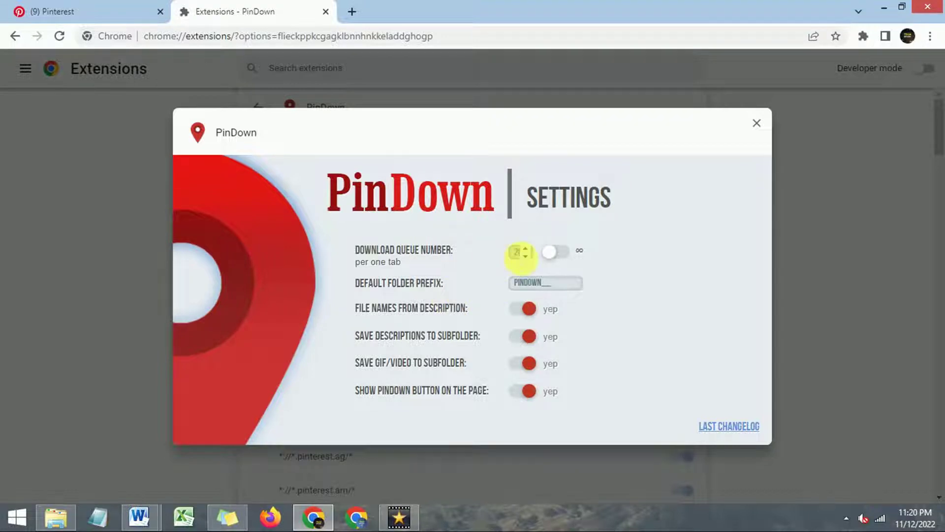
{"action": "left_click", "coordinate": [570, 253]}
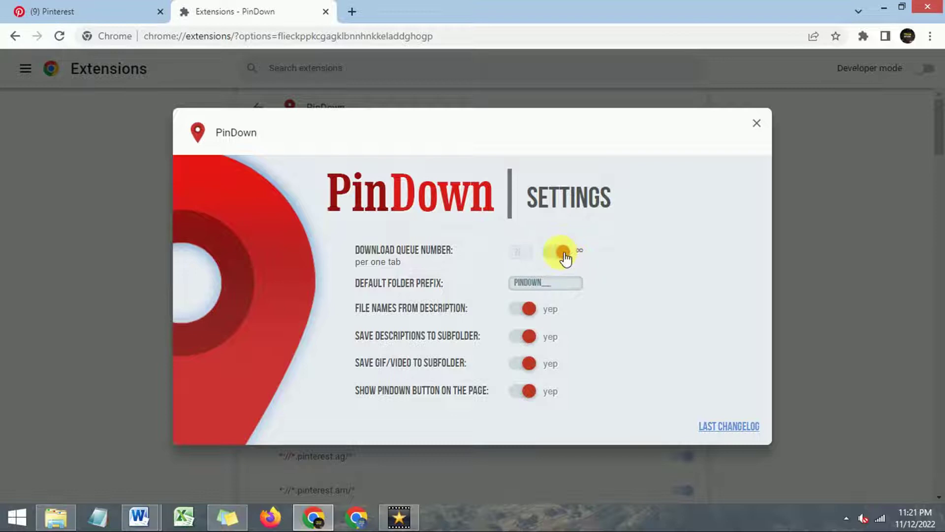
{"action": "left_click", "coordinate": [560, 255]}
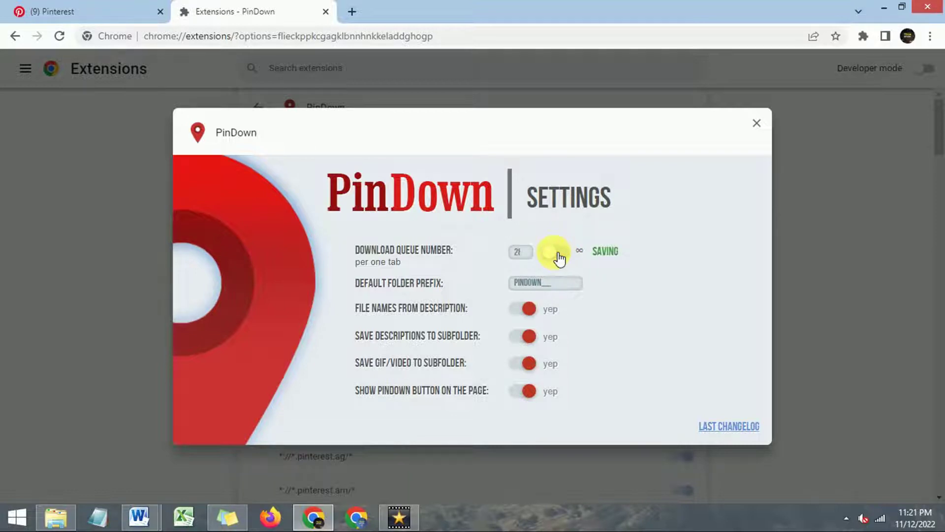
{"action": "left_click", "coordinate": [529, 251]}
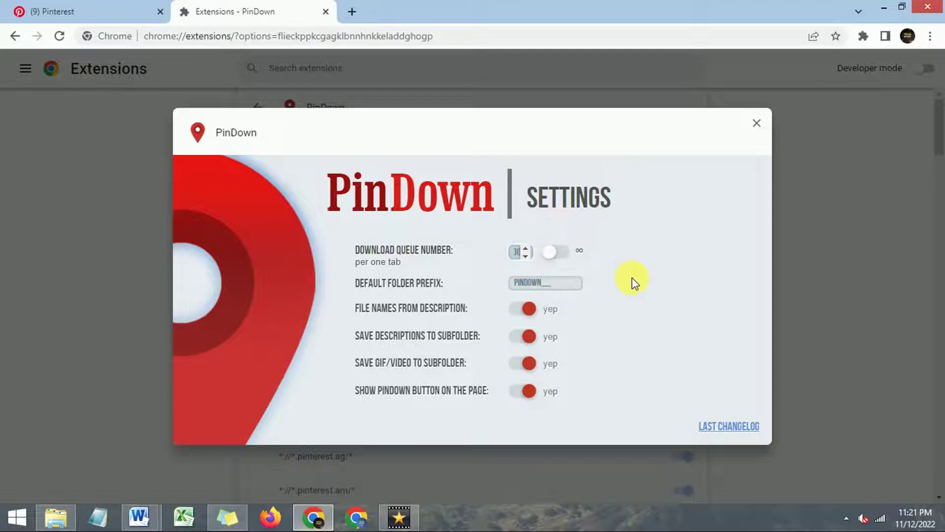
Step: Set PinDown's download queue per tab to unlimited (∞) and close the settings
{"action": "left_click", "coordinate": [557, 254]}
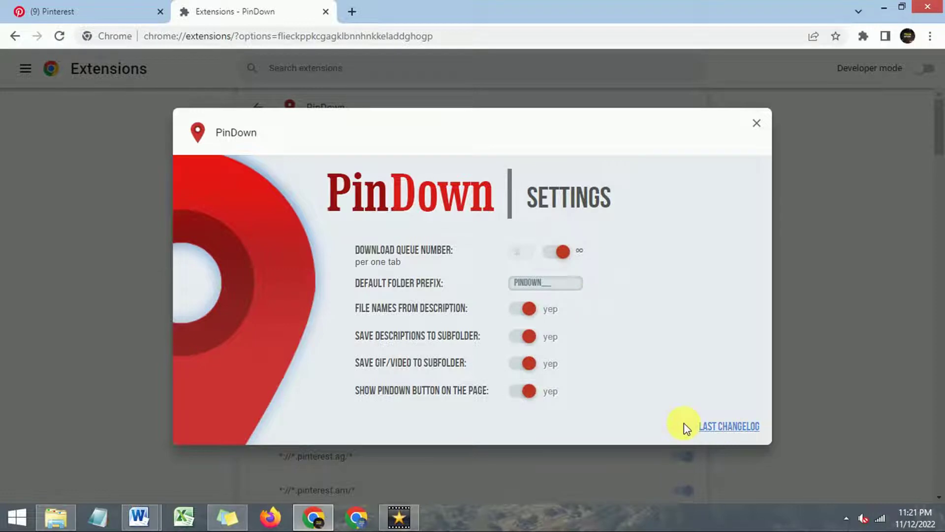
{"action": "left_click", "coordinate": [757, 124]}
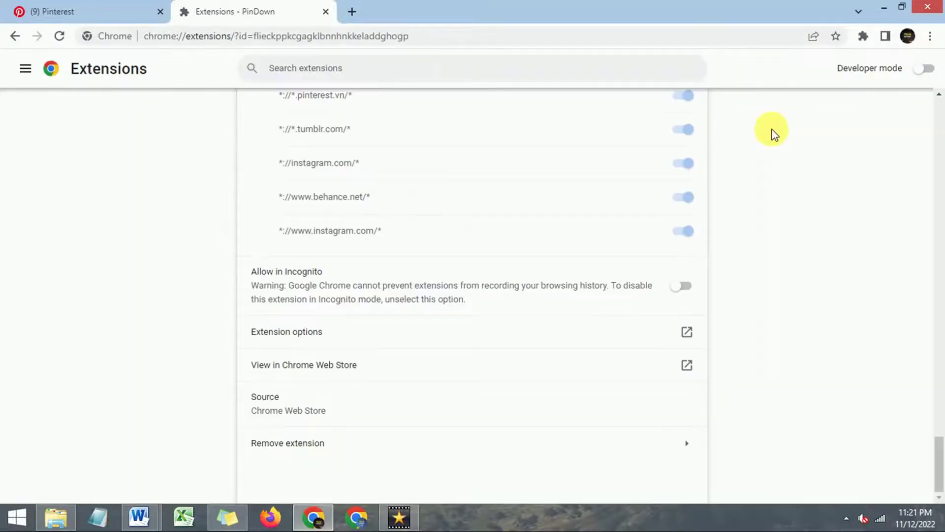
Step: Start a PinDown download of the images related to the Gaming Chair pin and accept the slow-operation confirmation
{"action": "left_click", "coordinate": [106, 7]}
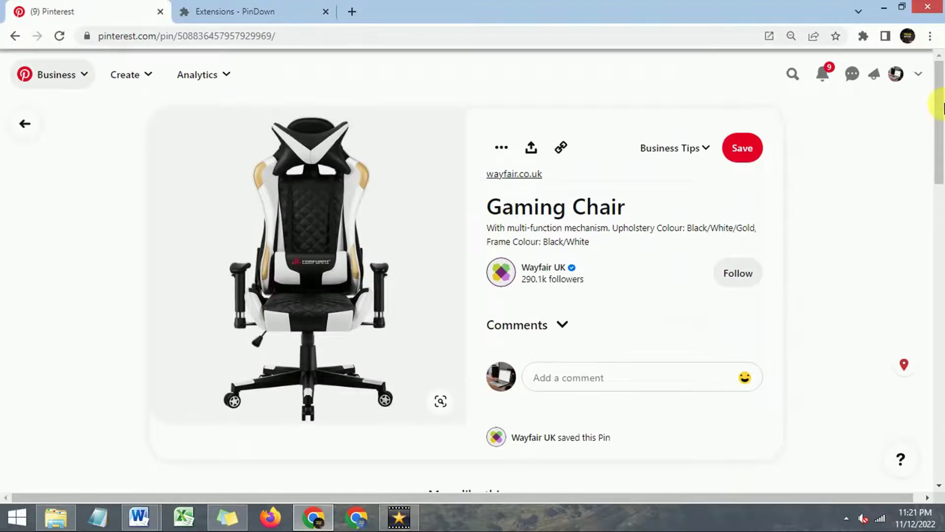
{"action": "left_click_drag", "start_coordinate": [940, 114], "coordinate": [942, 216]}
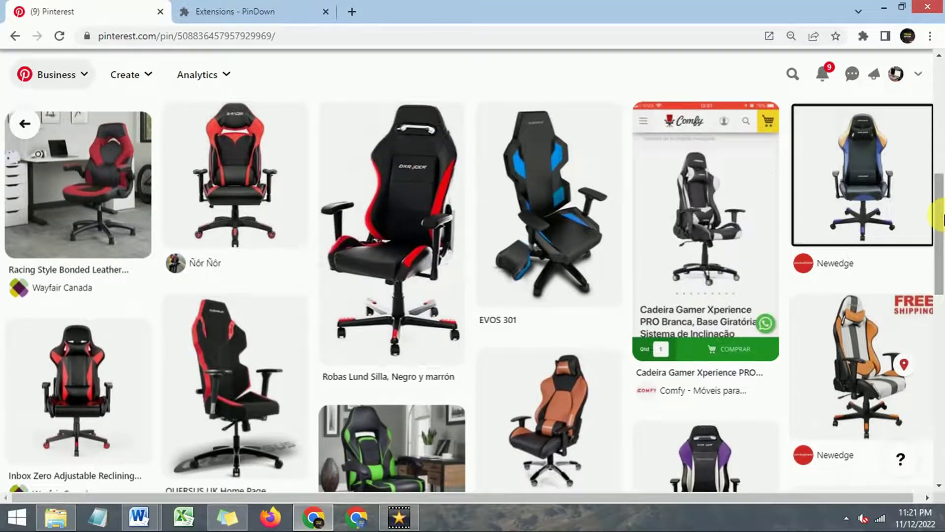
{"action": "left_click", "coordinate": [863, 35]}
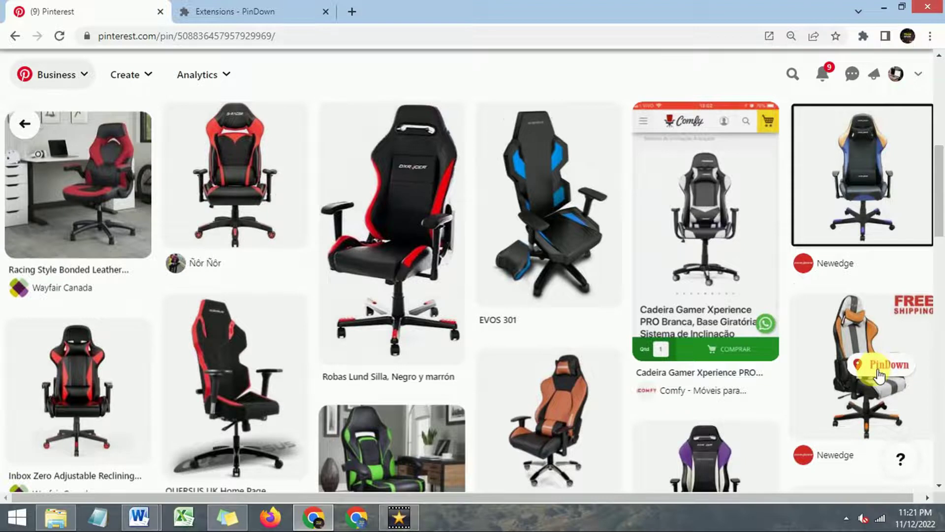
{"action": "left_click", "coordinate": [879, 373]}
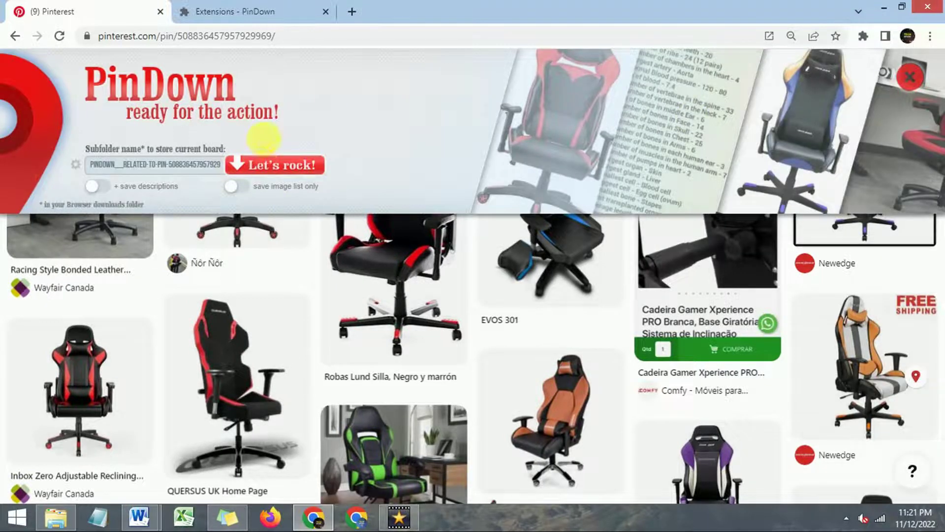
{"action": "left_click", "coordinate": [278, 171]}
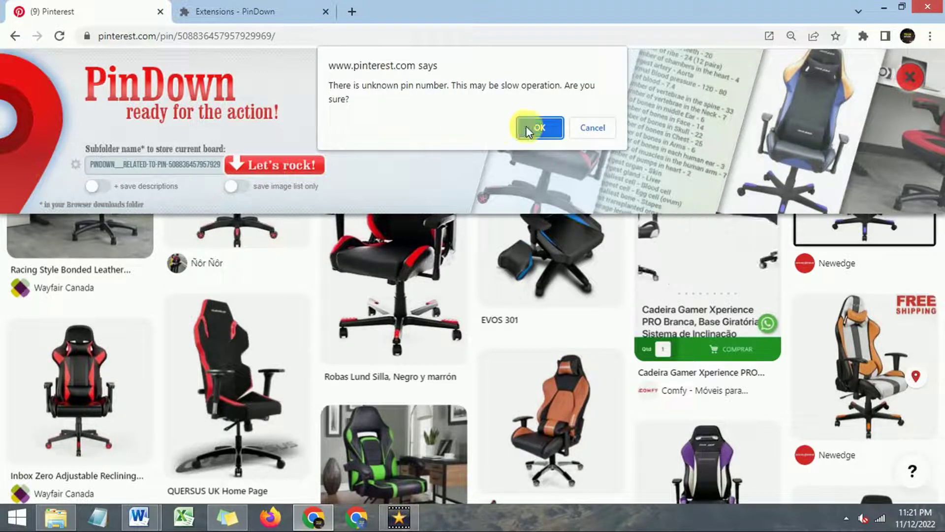
{"action": "left_click", "coordinate": [542, 130]}
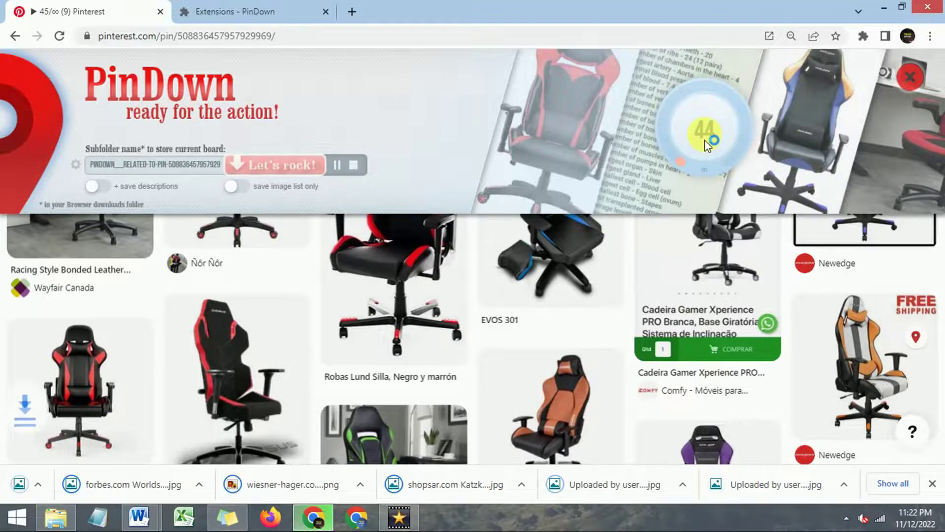
Step: Stop the running PinDown image download
{"action": "left_click", "coordinate": [354, 164]}
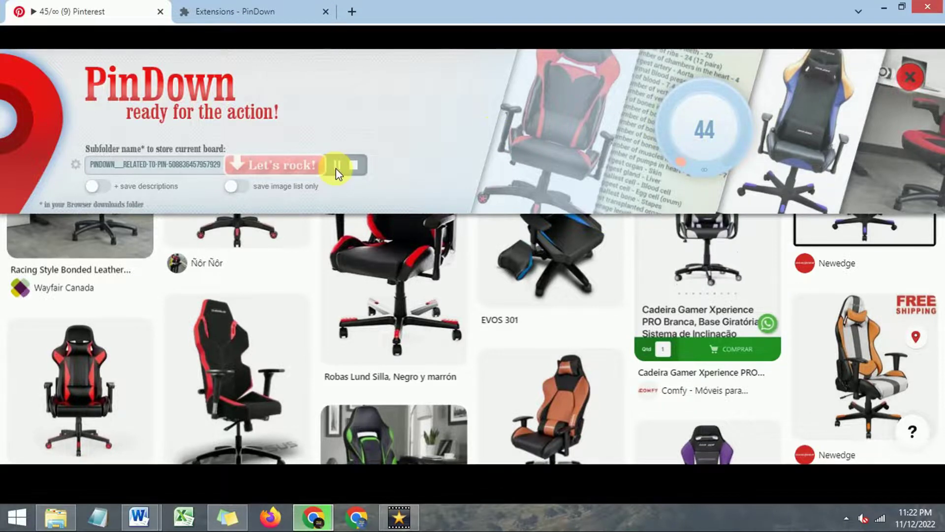
{"action": "left_click", "coordinate": [354, 165]}
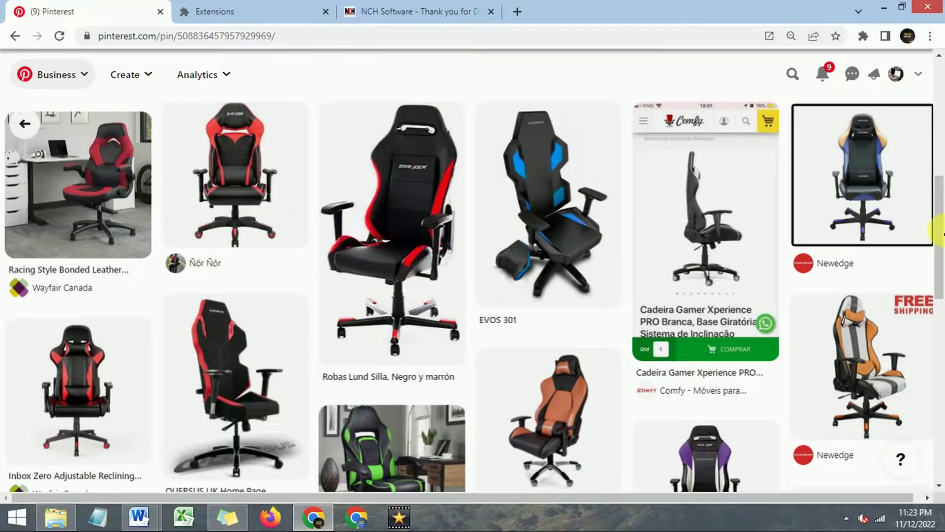
{"action": "left_click_drag", "start_coordinate": [938, 232], "coordinate": [939, 158]}
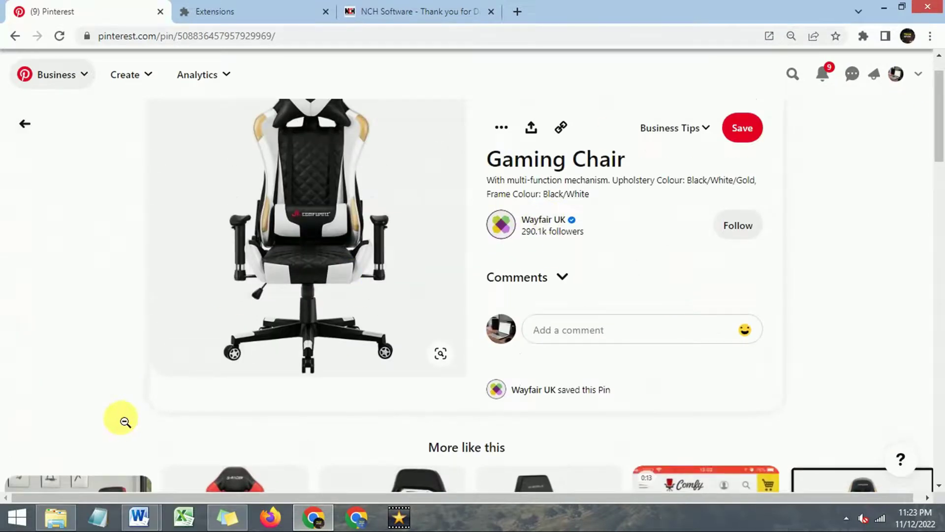
{"action": "left_click", "coordinate": [66, 525]}
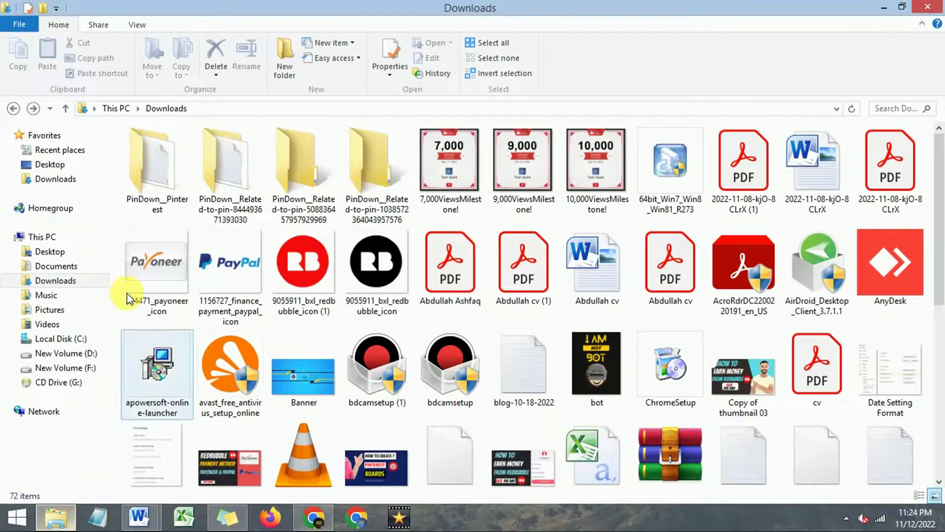
{"action": "left_click", "coordinate": [62, 179]}
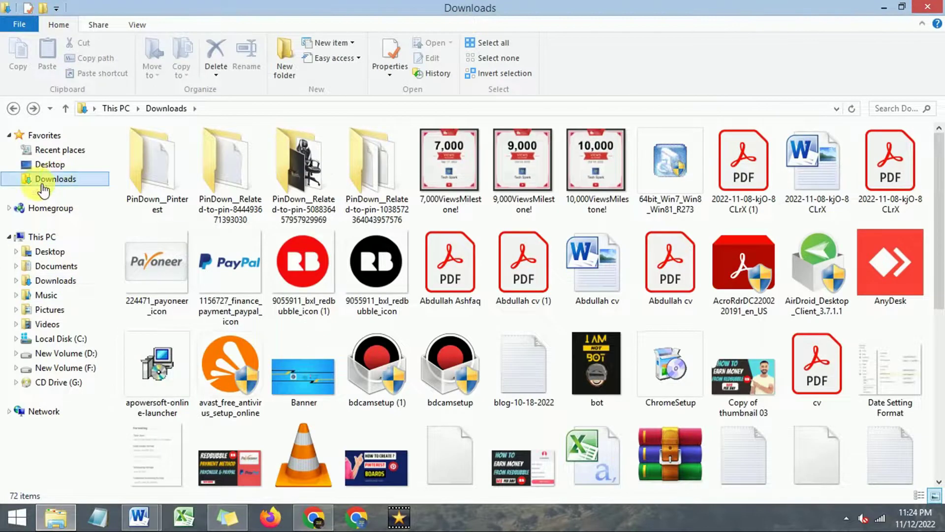
{"action": "left_click", "coordinate": [304, 159]}
{"action": "double_click", "coordinate": [315, 168]}
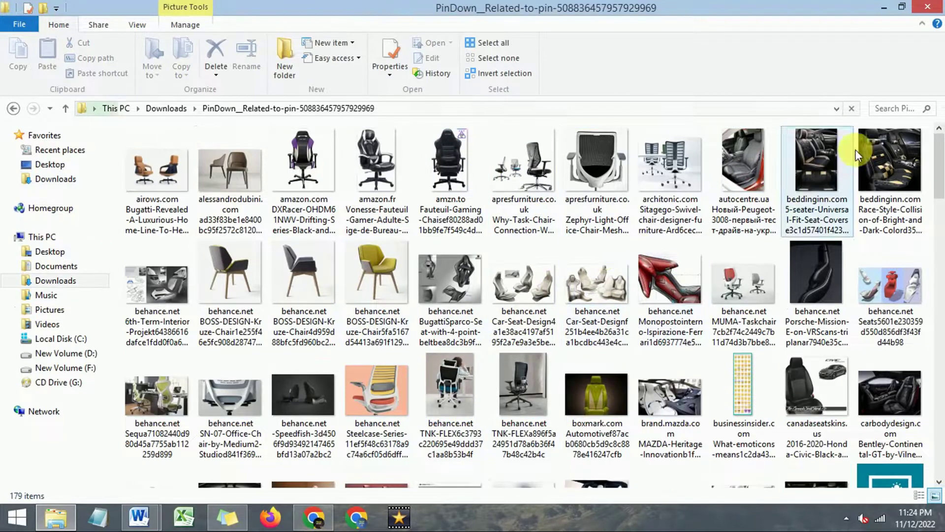
Step: Look through the downloaded images, open the wheelchair picture in Photos and advance to the following image
{"action": "left_click_drag", "start_coordinate": [942, 152], "coordinate": [942, 346]}
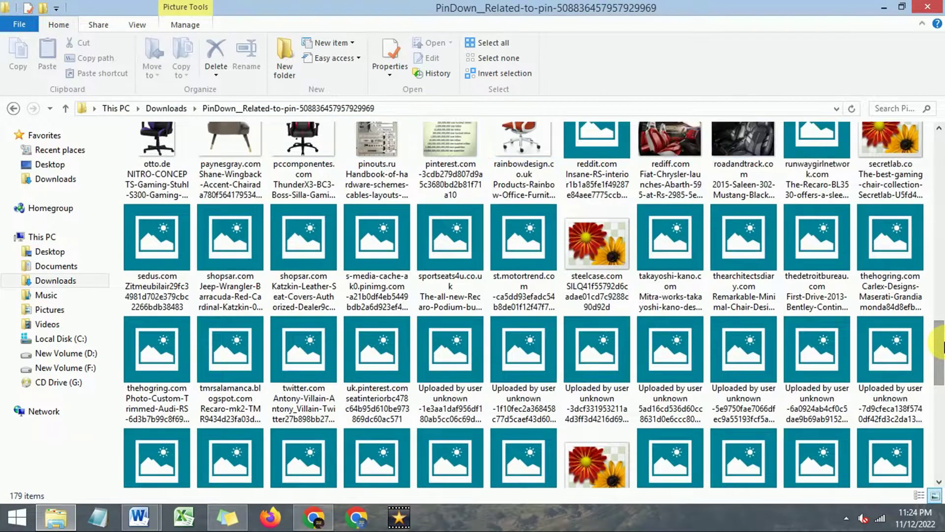
{"action": "left_click", "coordinate": [361, 243]}
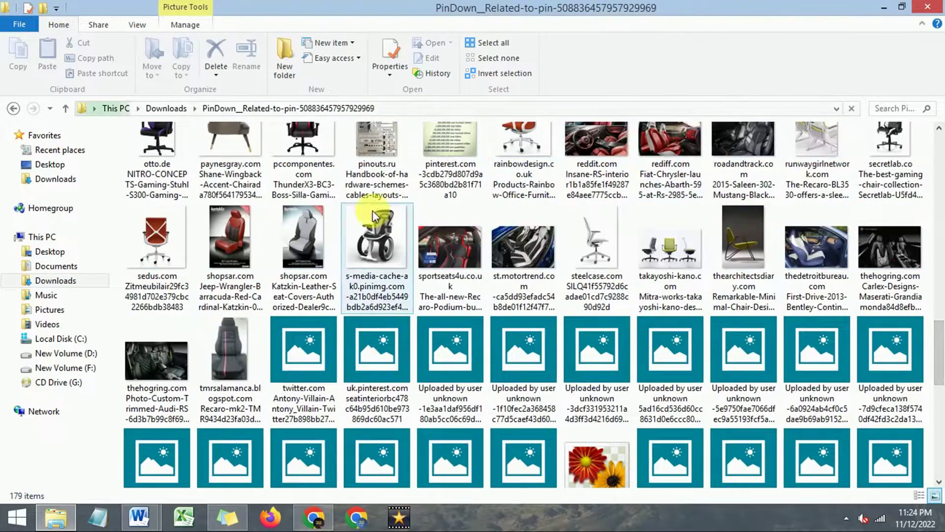
{"action": "double_click", "coordinate": [358, 243]}
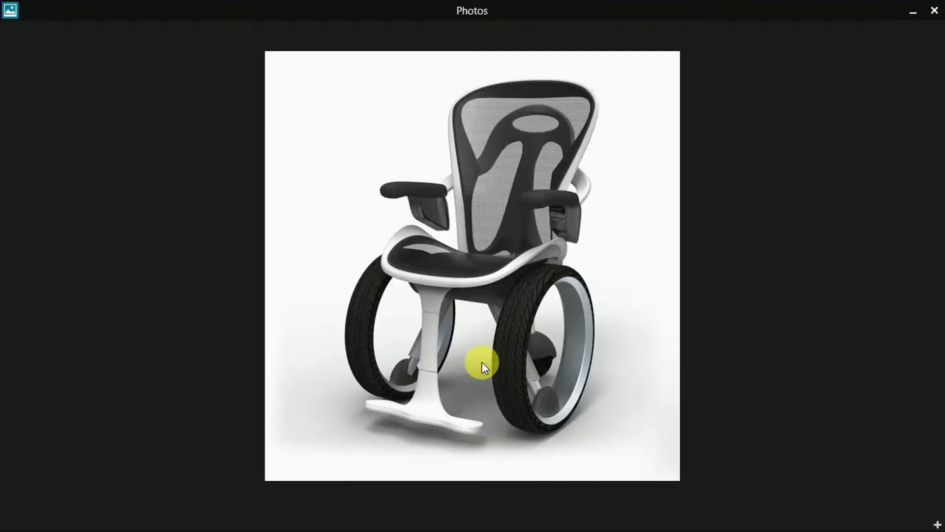
{"action": "mouse_move", "coordinate": [709, 273]}
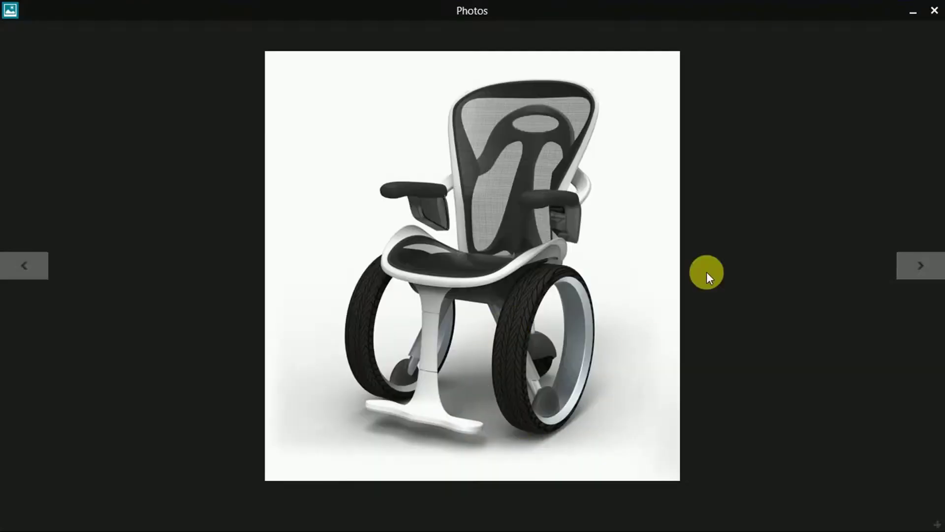
{"action": "left_click", "coordinate": [924, 266]}
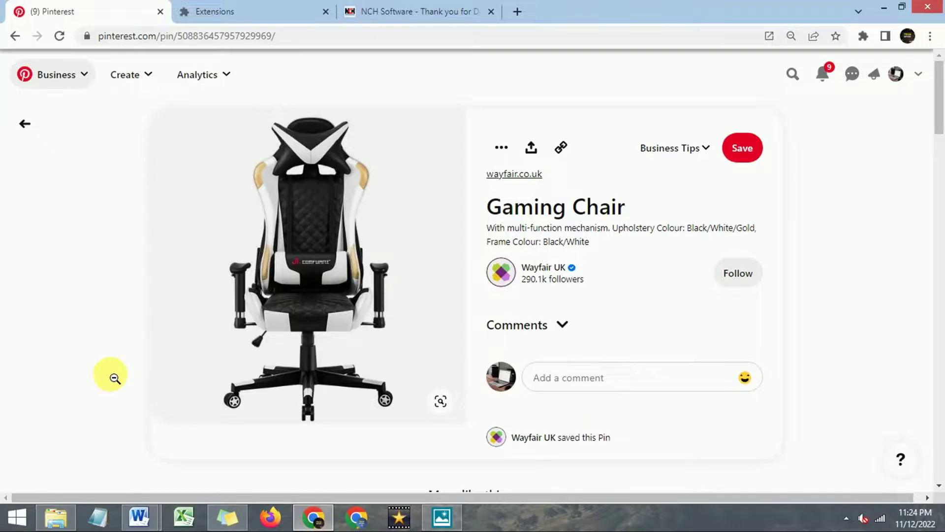